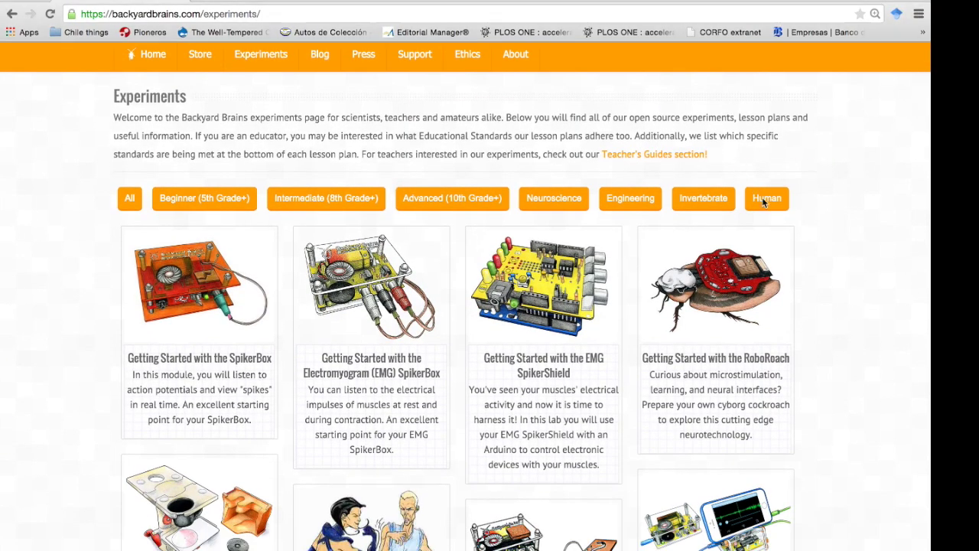
- Filter to Human experiments, open the SpikerShield heart-rate EKG experiment and scroll to Downloads
left_click(764, 199)
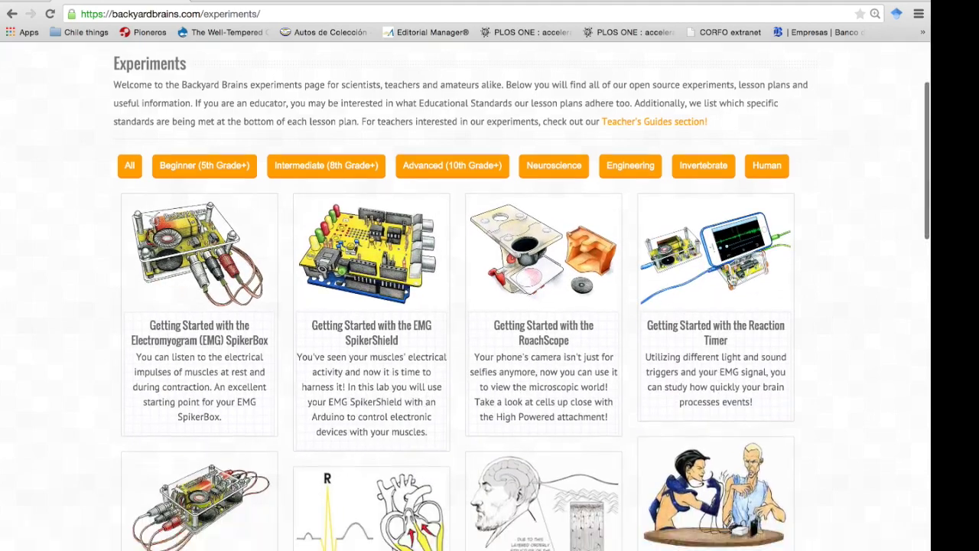
scroll(732, 280, "down", 5)
scroll(732, 280, "down", 2)
left_click(385, 300)
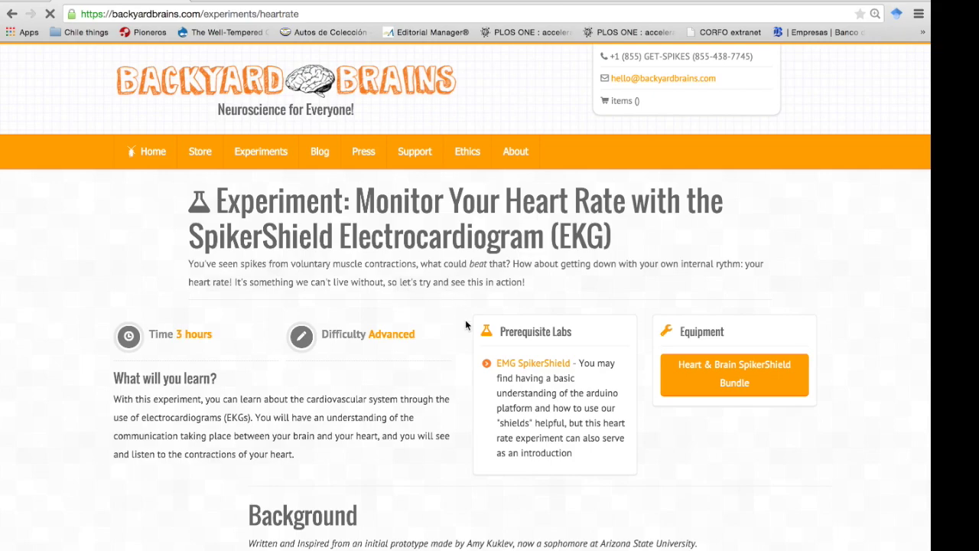
scroll(465, 326, "down", 7)
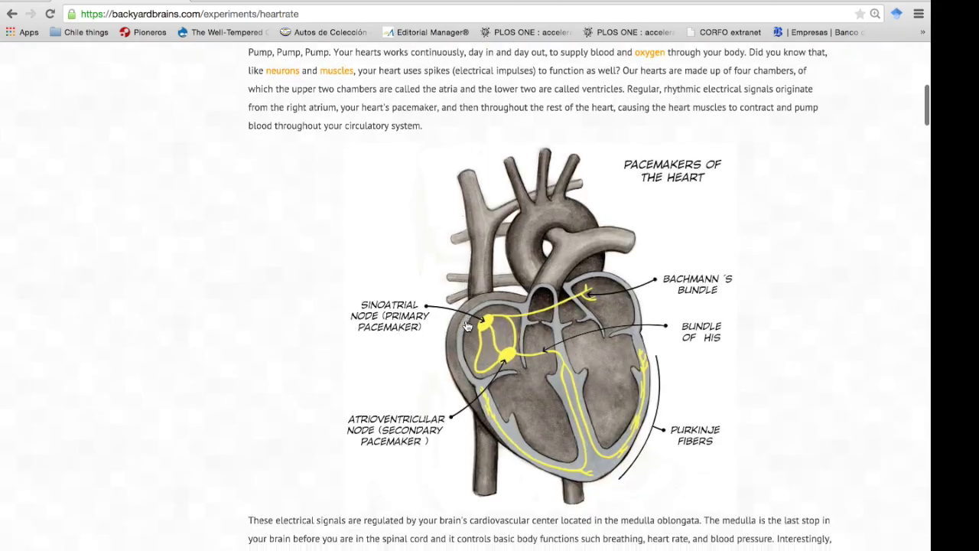
scroll(467, 327, "down", 13)
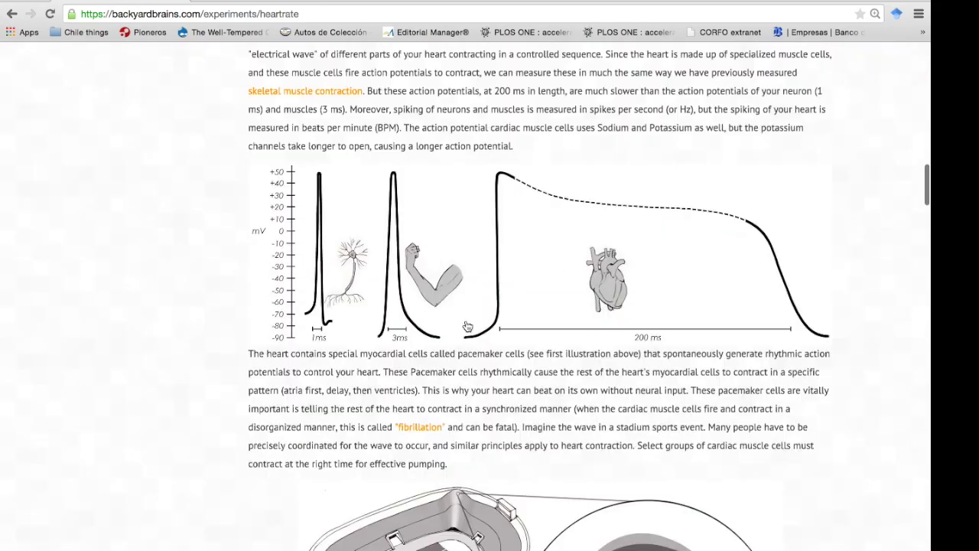
scroll(468, 326, "down", 10)
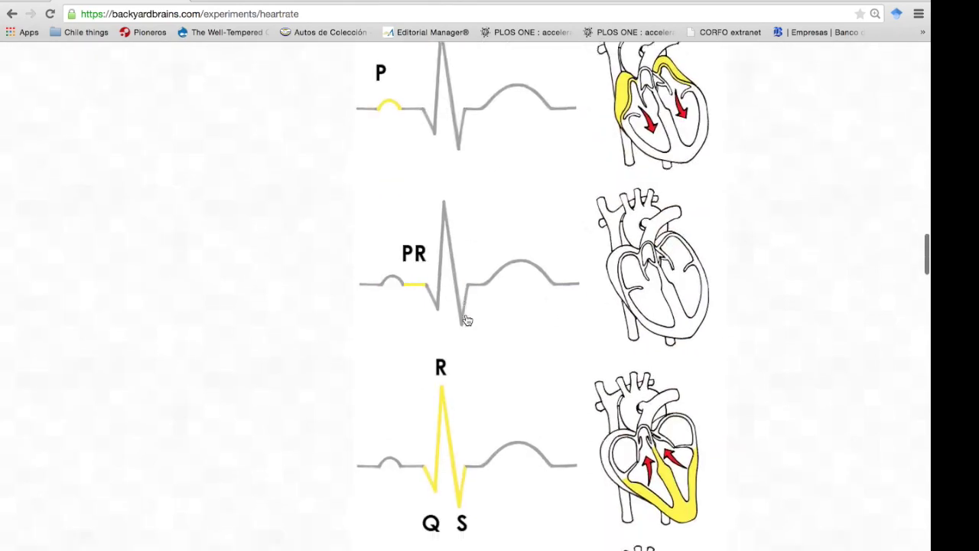
scroll(466, 320, "down", 7)
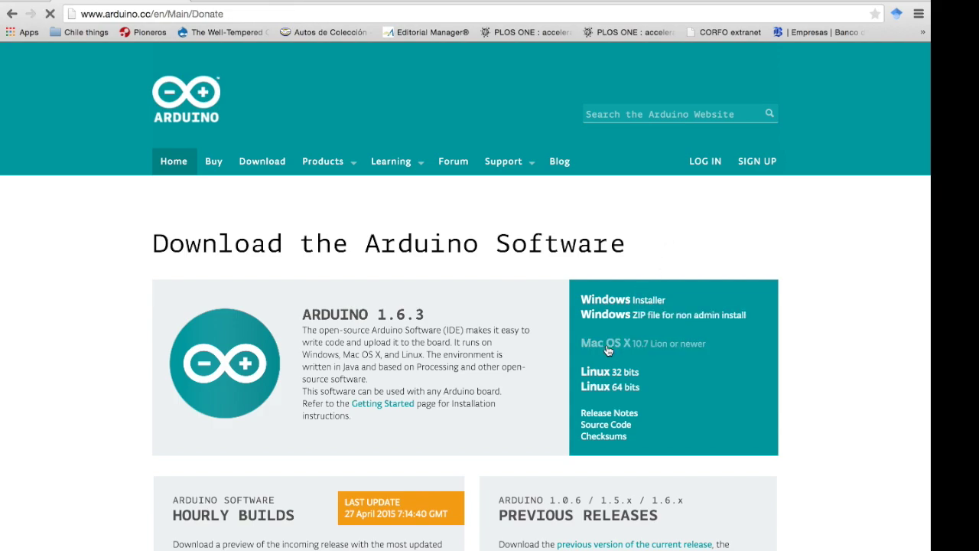
- Scroll the Arduino download page to the Mac OS X 1.6.3 download options
scroll(609, 350, "down", 3)
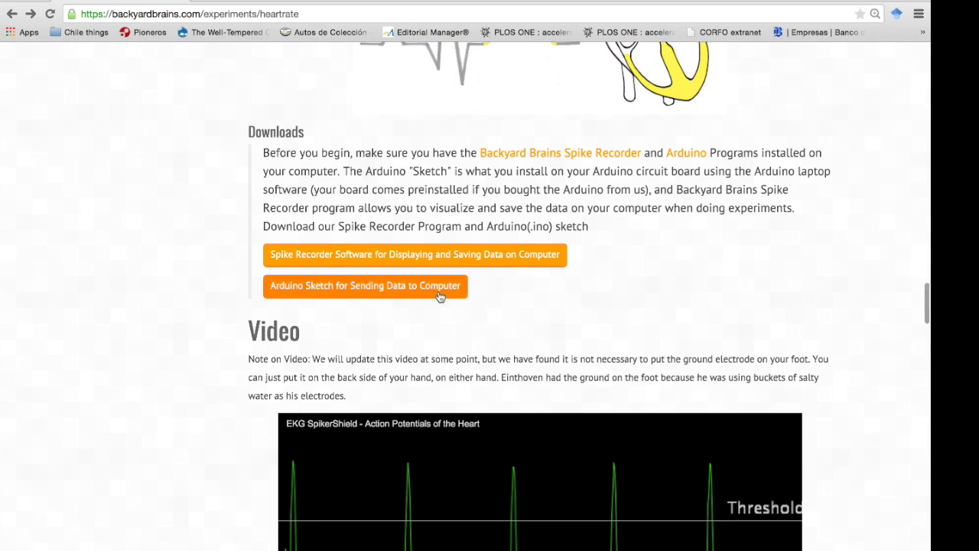
- Download the 'Arduino Sketch for Sending Data to Computer' as the SpikeRecorderArduino folder
left_click(440, 297)
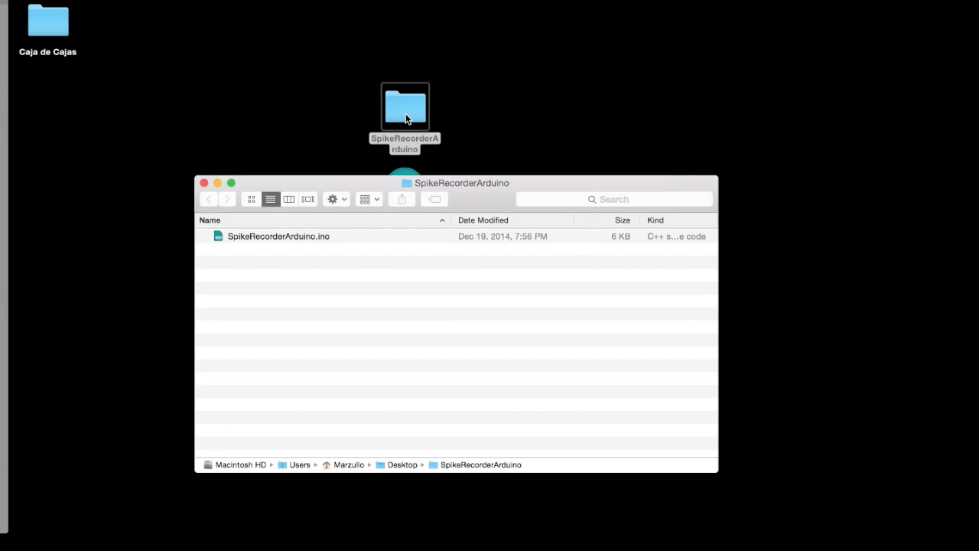
- Open SpikeRecorderArduino.ino from its Finder folder in the Arduino IDE
double_click(292, 237)
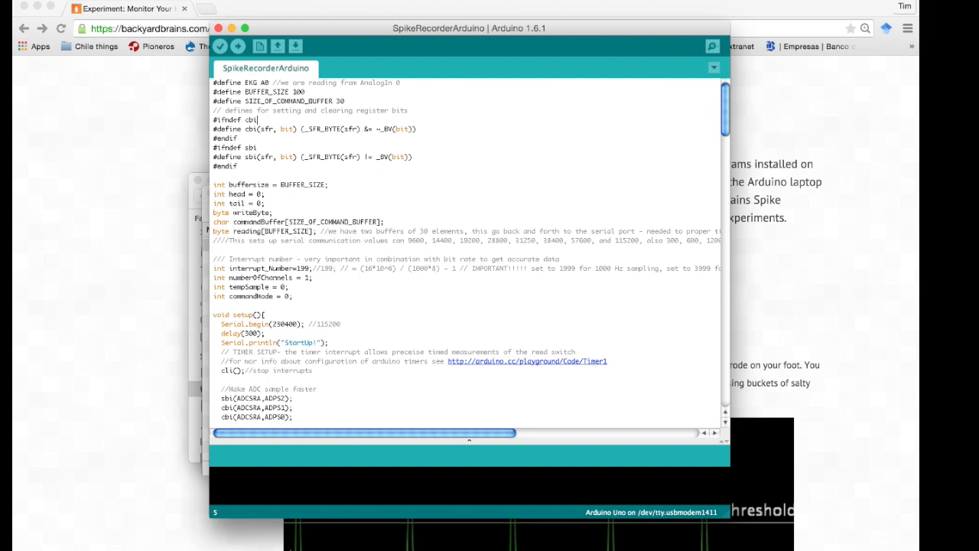
- Target the Arduino Uno on /dev/tty.usbmodem1411 and upload the SpikeRecorderArduino sketch
left_click(208, 0)
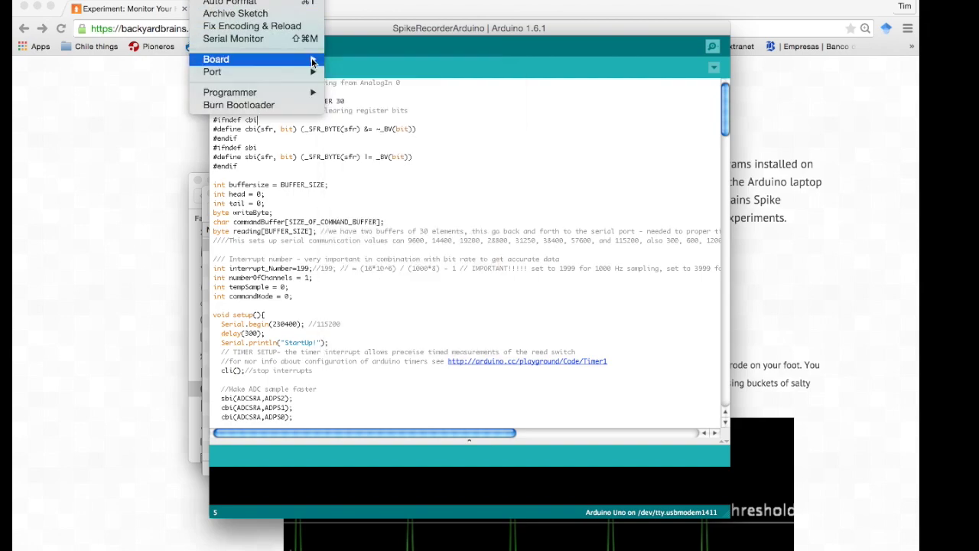
mouse_move(313, 59)
left_click(369, 85)
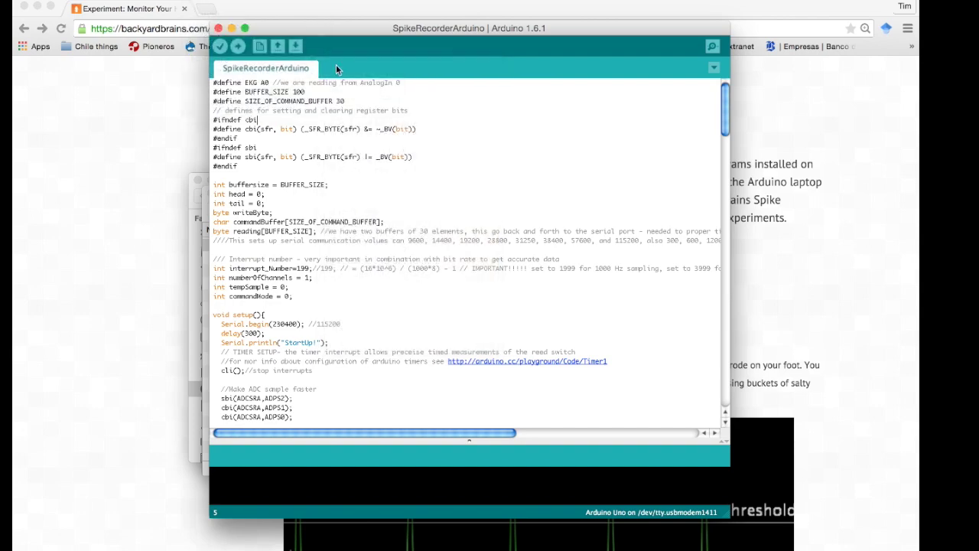
left_click(208, 0)
mouse_move(228, 73)
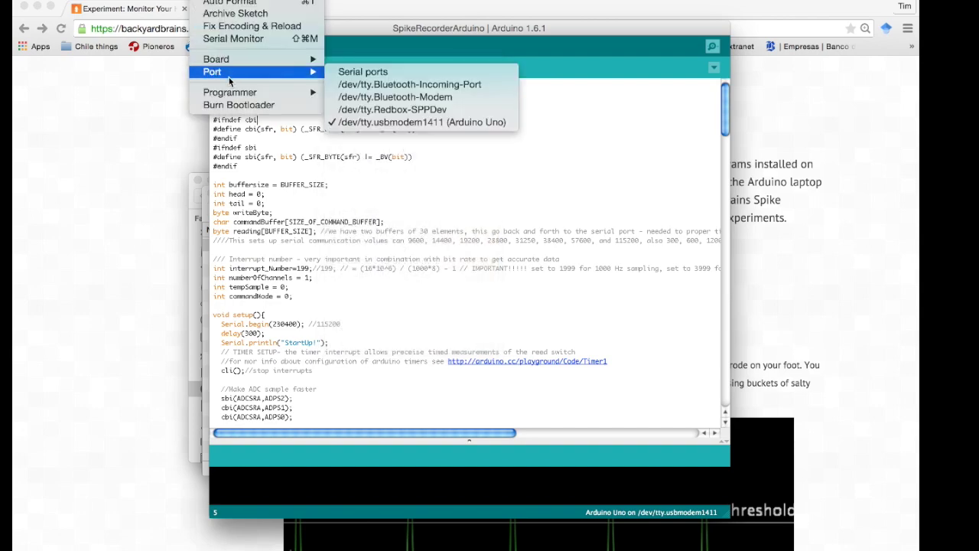
left_click(385, 124)
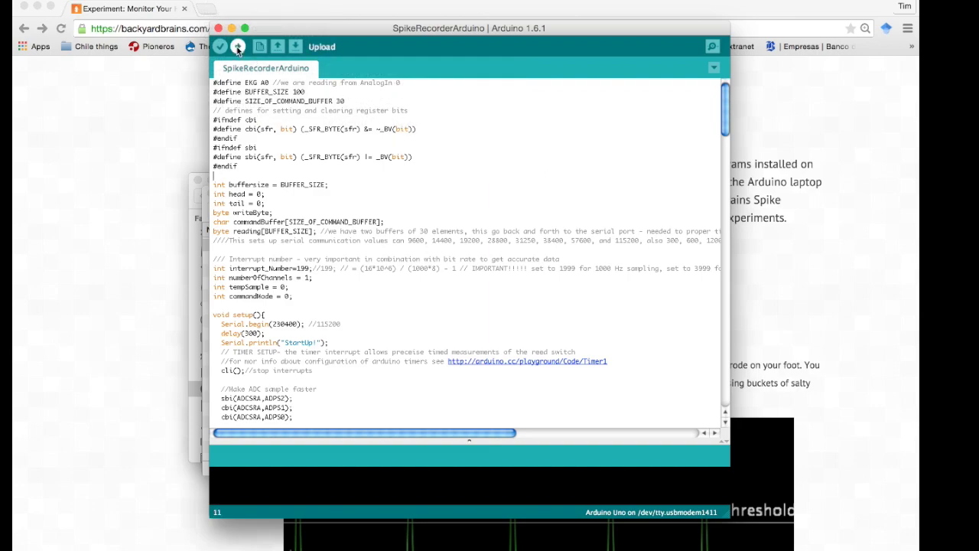
left_click(238, 46)
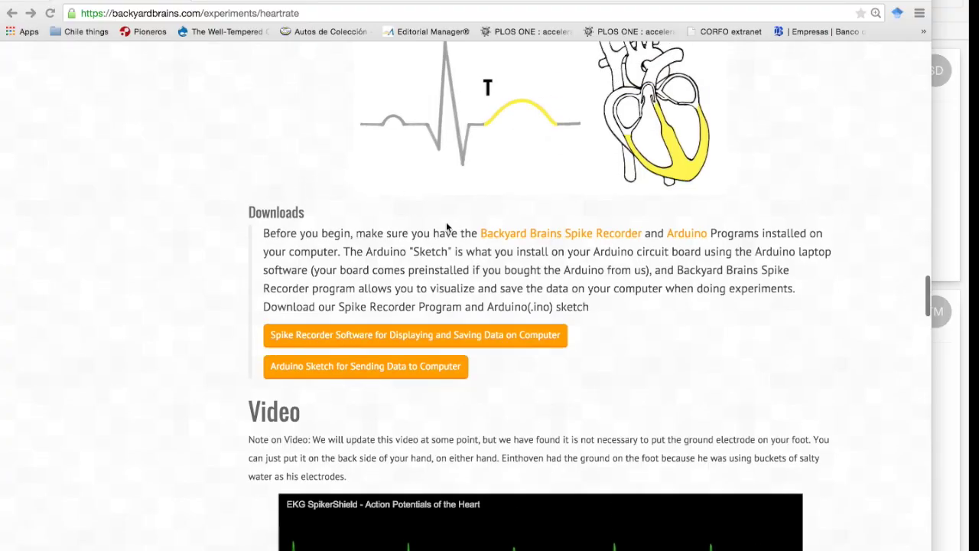
- Go to the Spike Recorder software page and follow its OSX download link
left_click(493, 346)
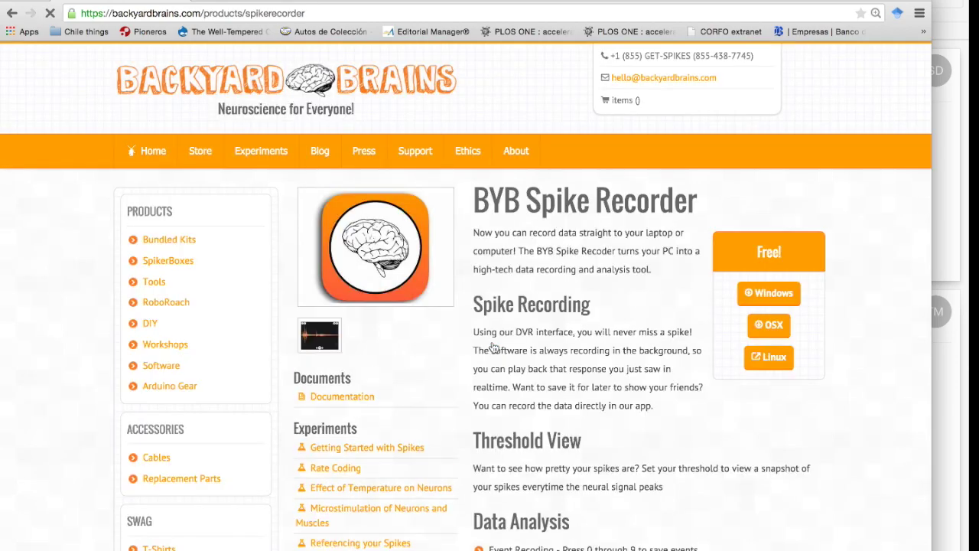
left_click(773, 327)
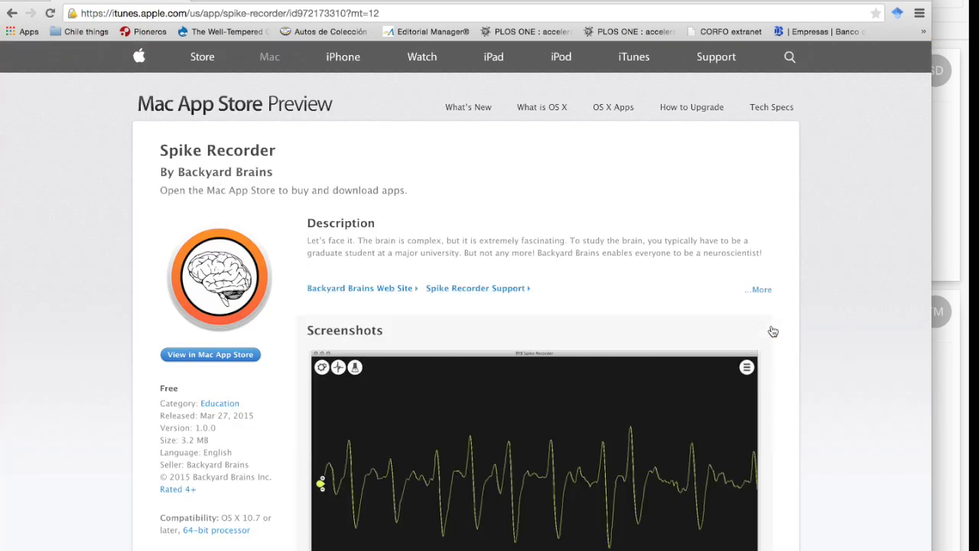
- View Spike Recorder in the Mac App Store and launch the app from there
left_click(210, 355)
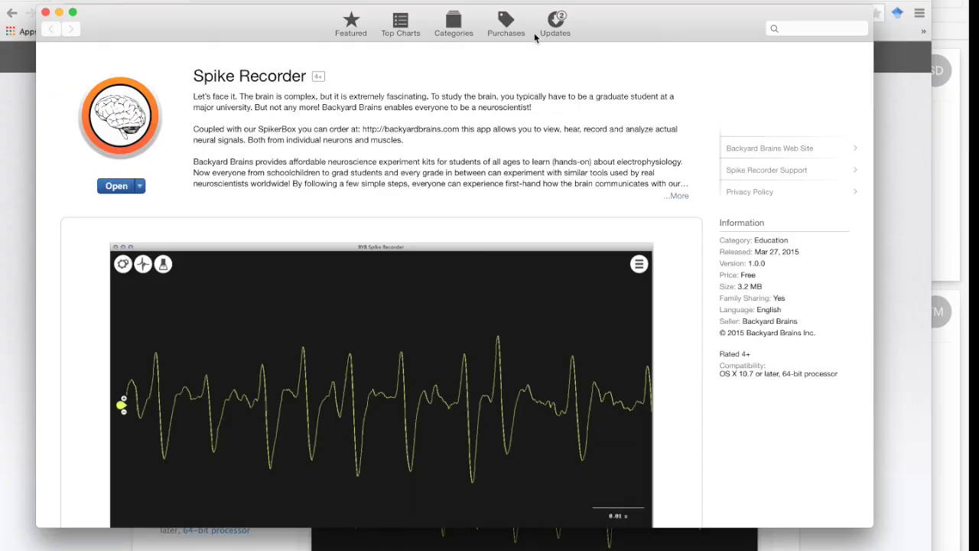
left_click(121, 188)
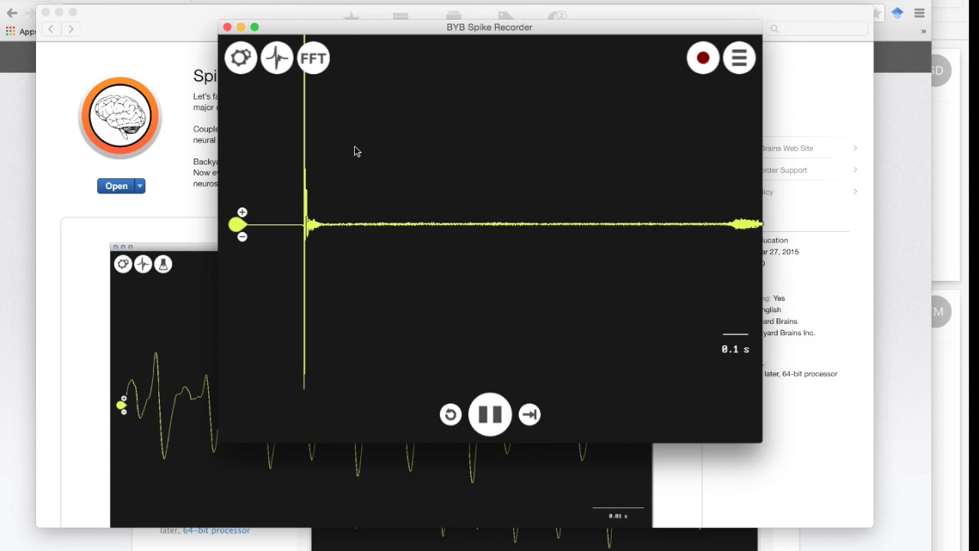
- In the gear settings, connect to the Arduino's /dev/cu.usbmodem1411 serial port
left_click(239, 59)
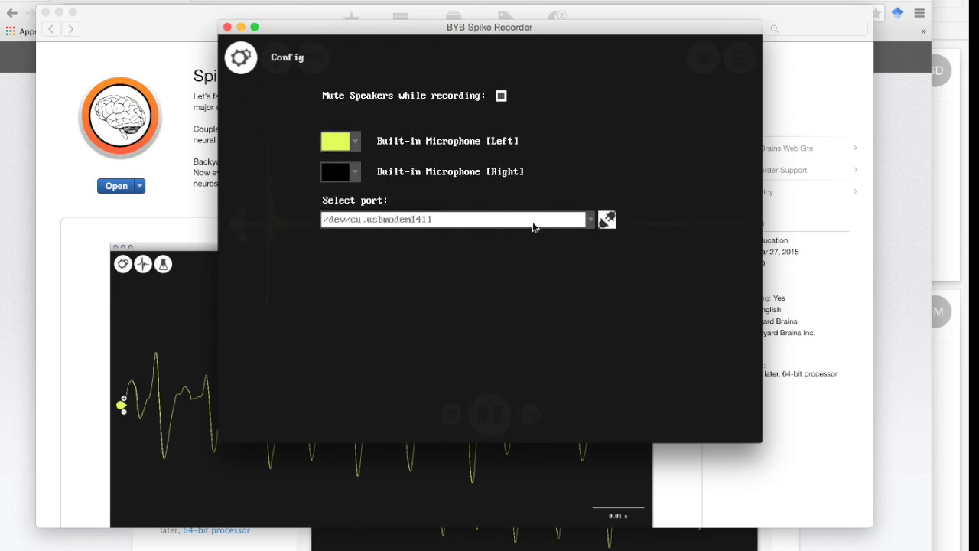
left_click(607, 220)
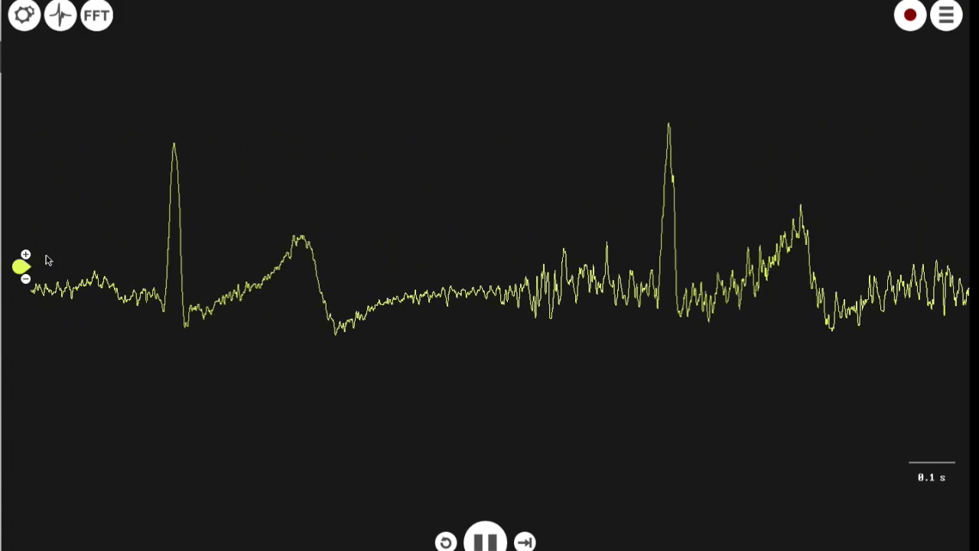
scroll(867, 457, "down", 5)
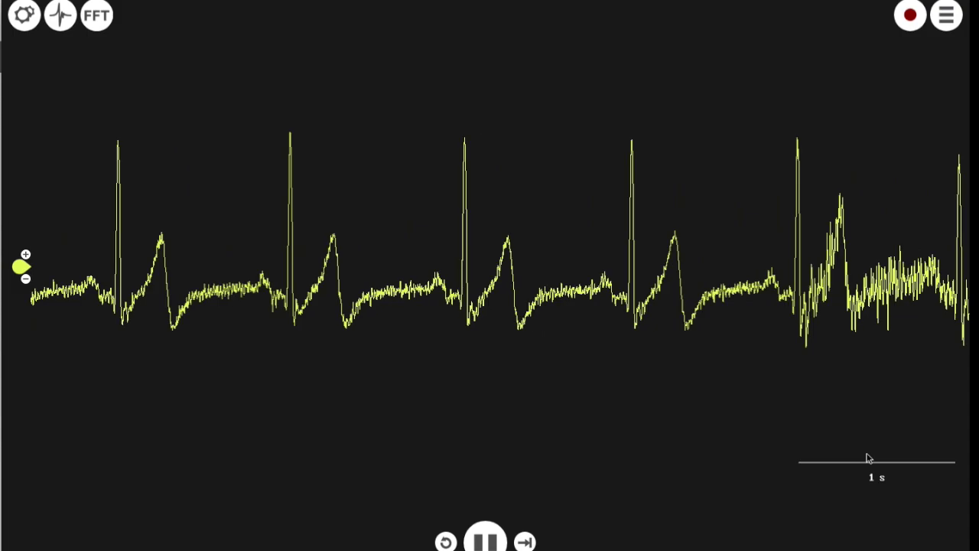
scroll(867, 458, "down", 3)
scroll(868, 457, "up", 7)
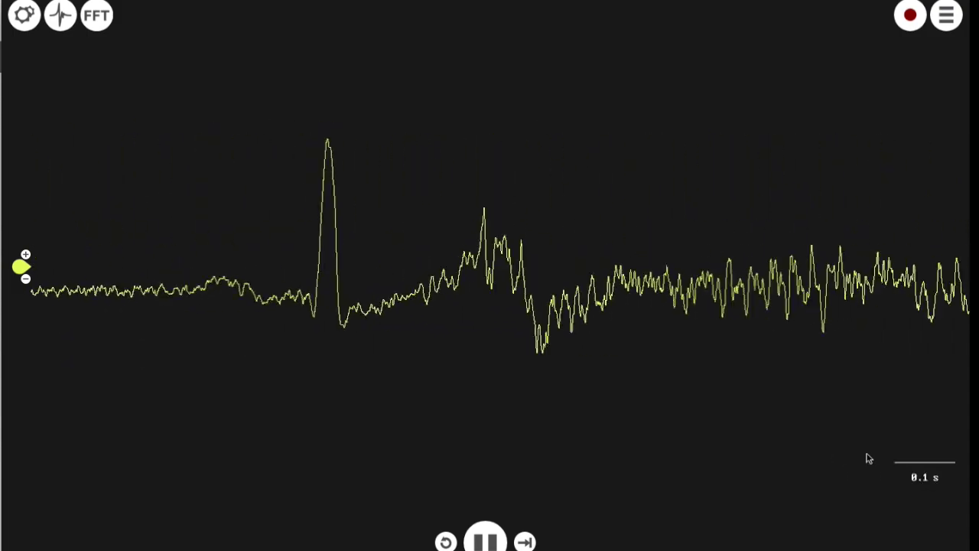
left_click(63, 20)
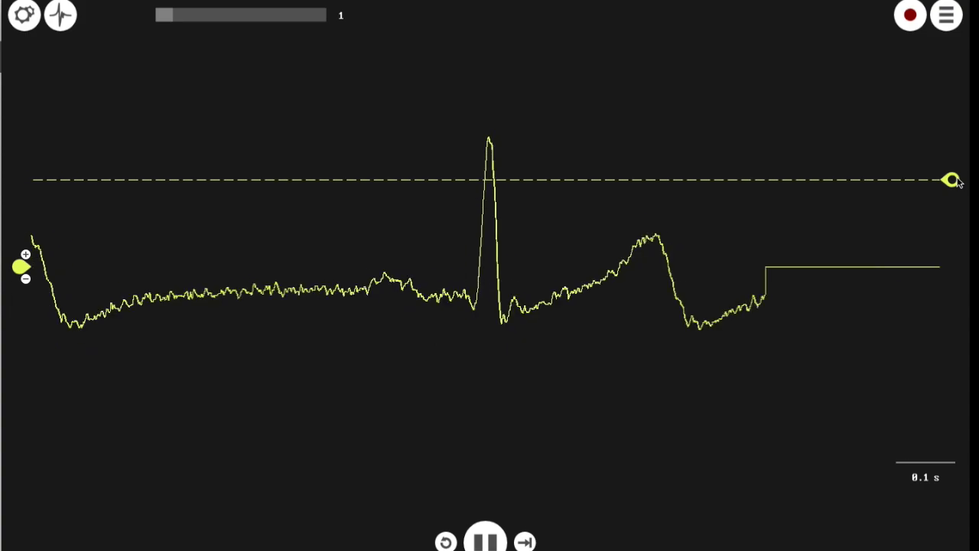
- Average 16 triggered heartbeats in threshold view, then return to the ECG view
left_click(212, 23)
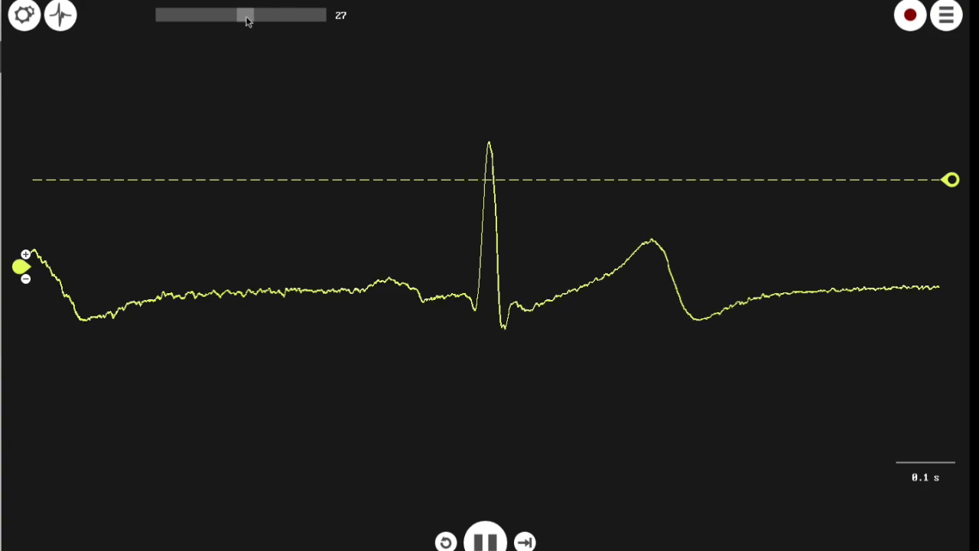
left_click(910, 15)
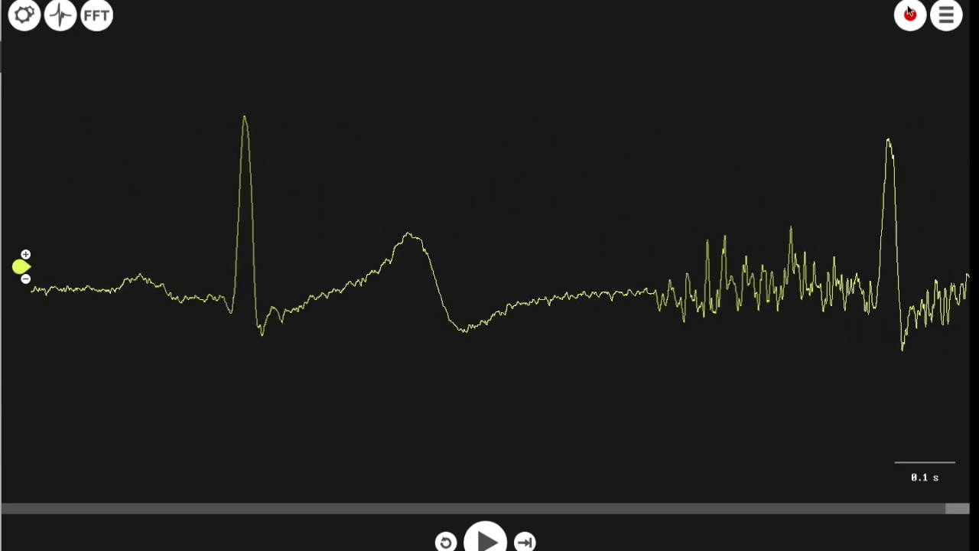
- Record a short ECG clip, then open the newest BYB_Recording .wav and play it
left_click(910, 14)
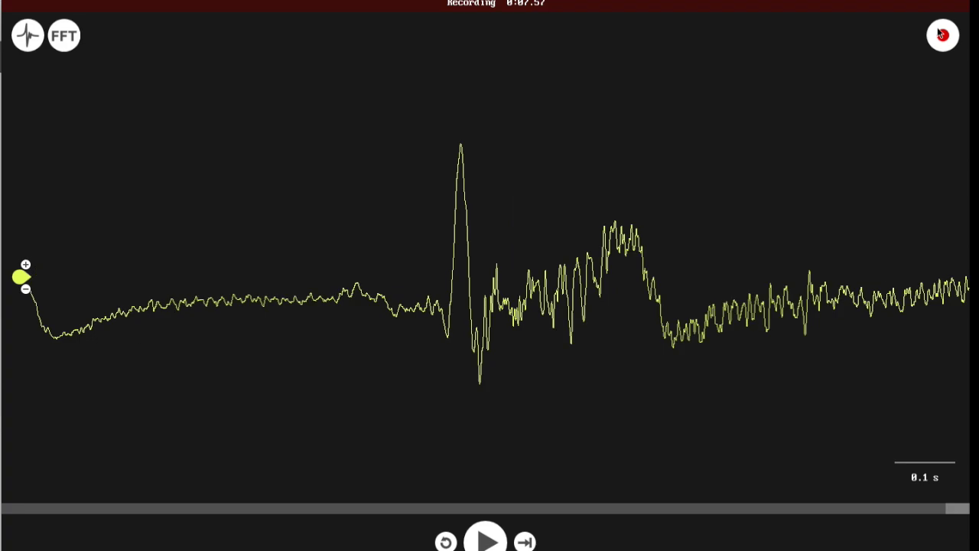
left_click(941, 35)
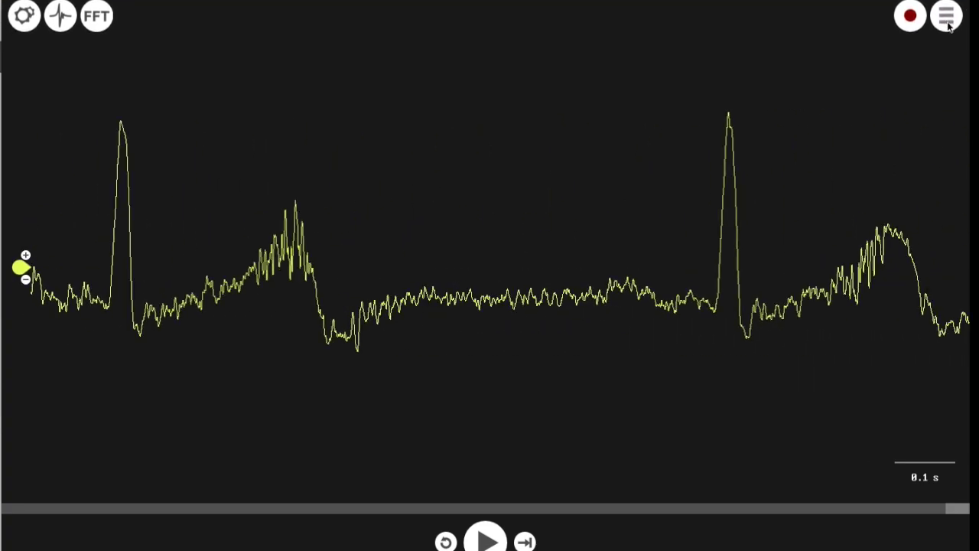
left_click(938, 17)
left_click(433, 119)
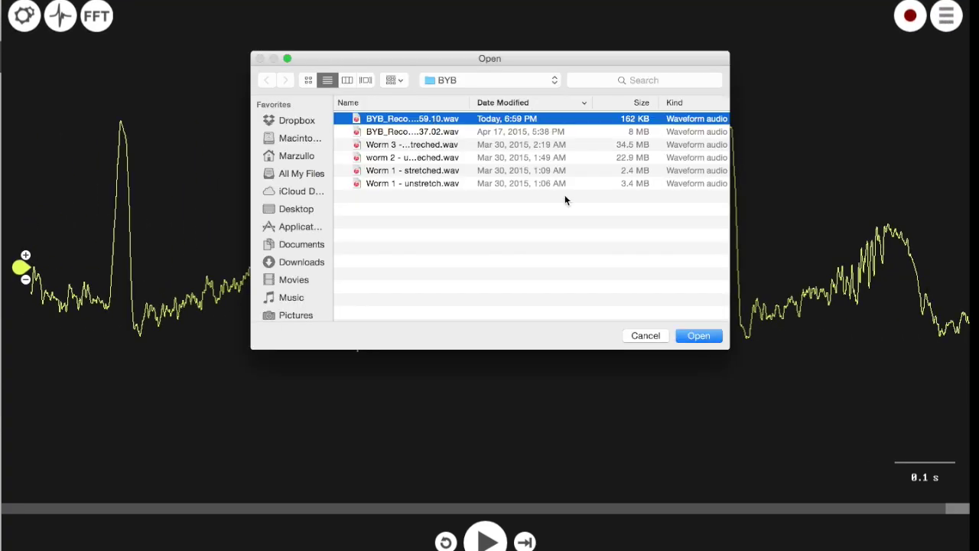
left_click(699, 336)
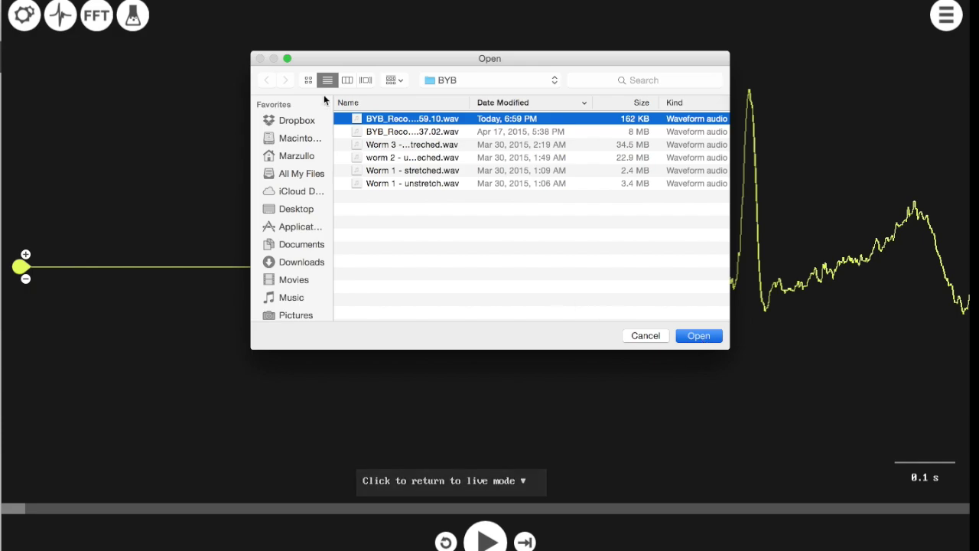
left_click(483, 540)
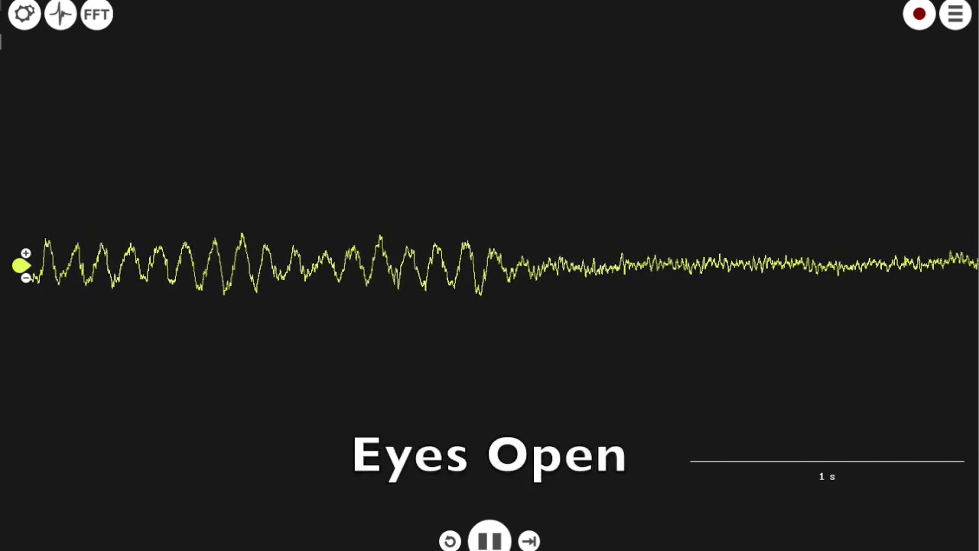
- Turn on the FFT view so a frequency spectrogram appears below the eyes-open EEG trace
left_click(102, 16)
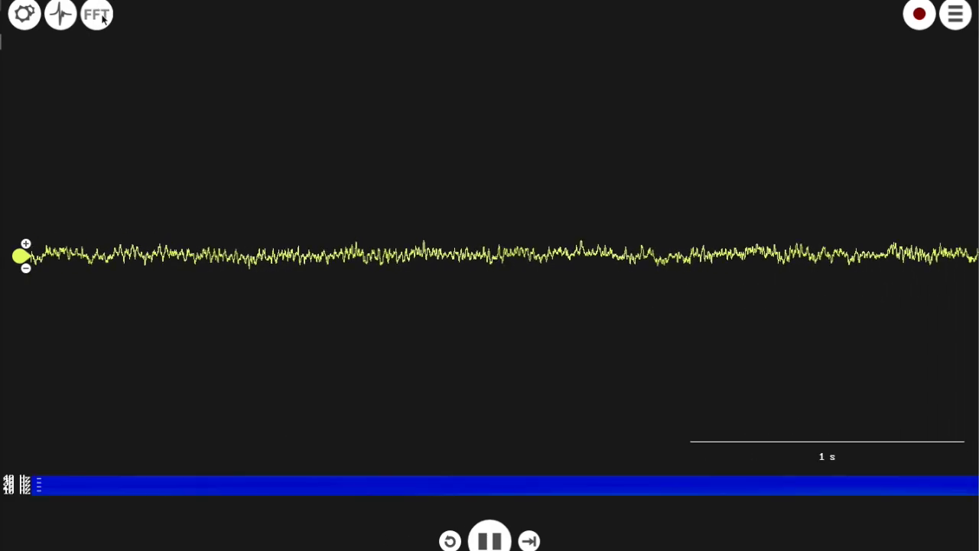